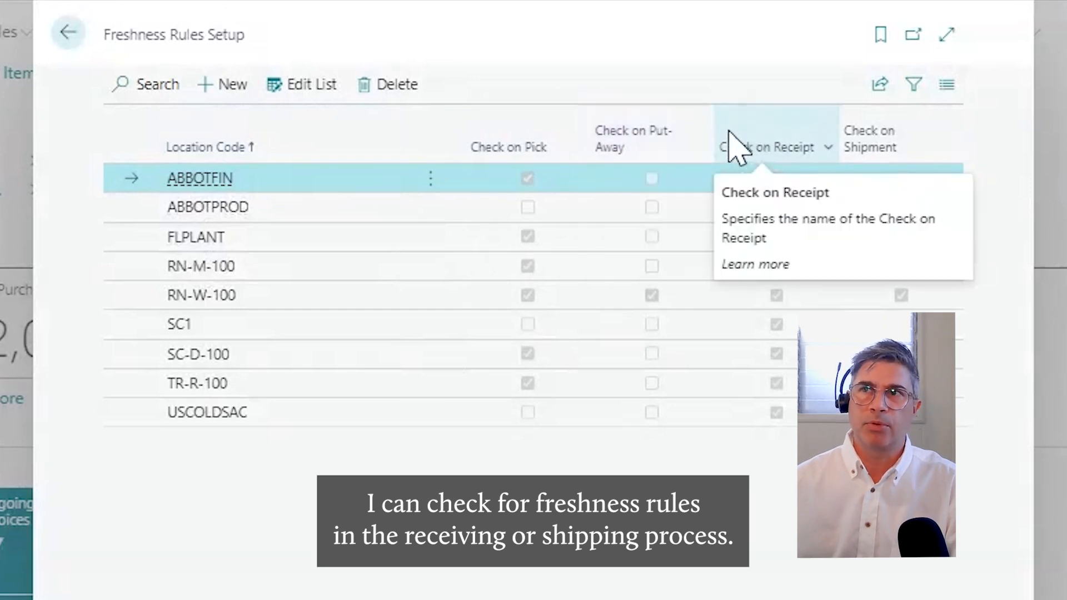
Open the second customer's card from the customer list and bring up its freshness date setup
left_click(68, 33)
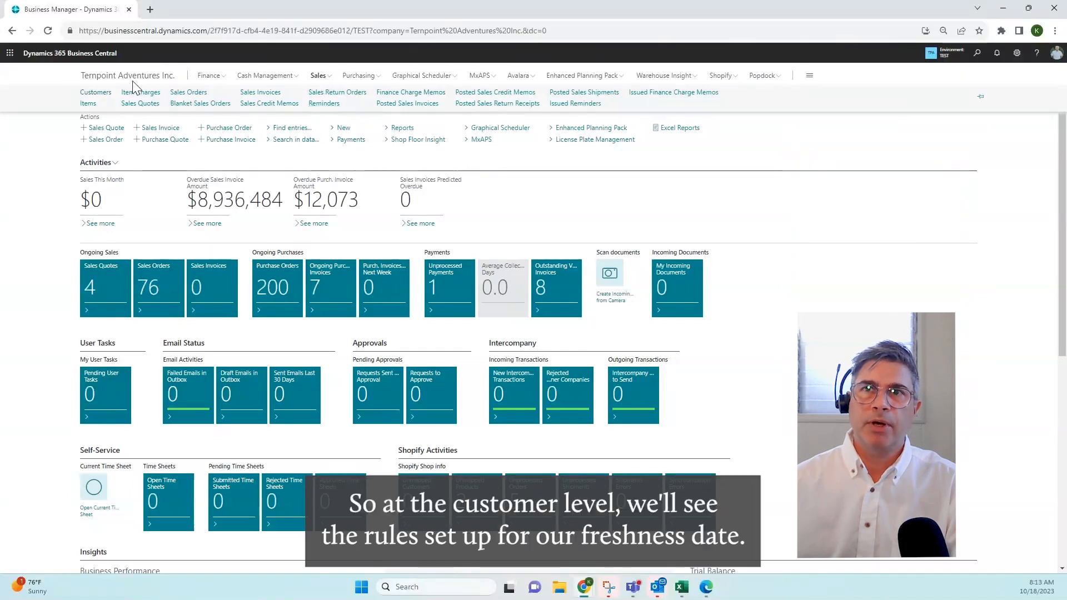
left_click(106, 93)
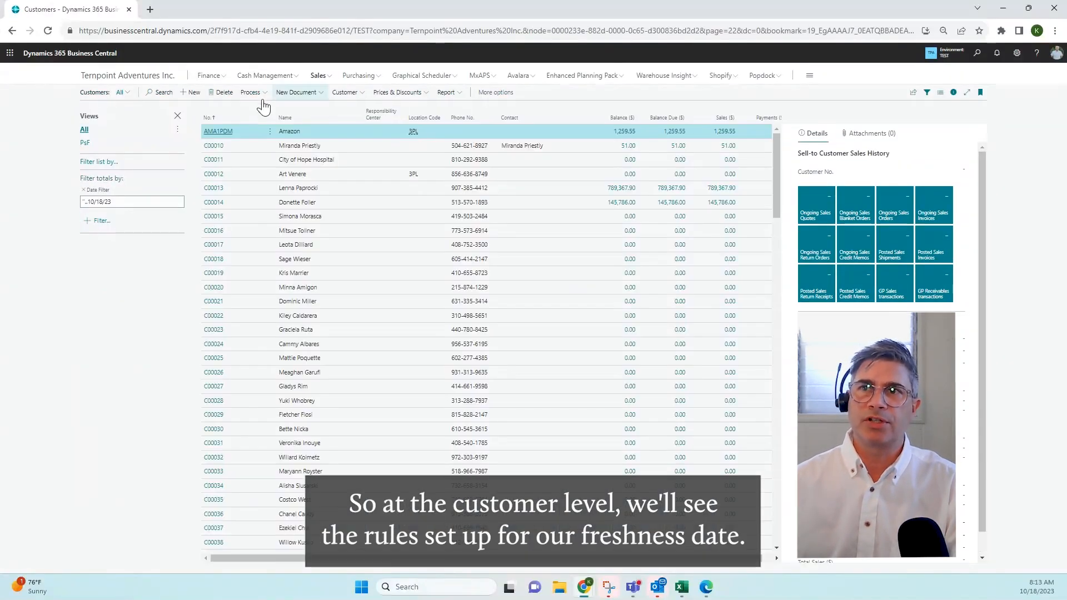
left_click(211, 147)
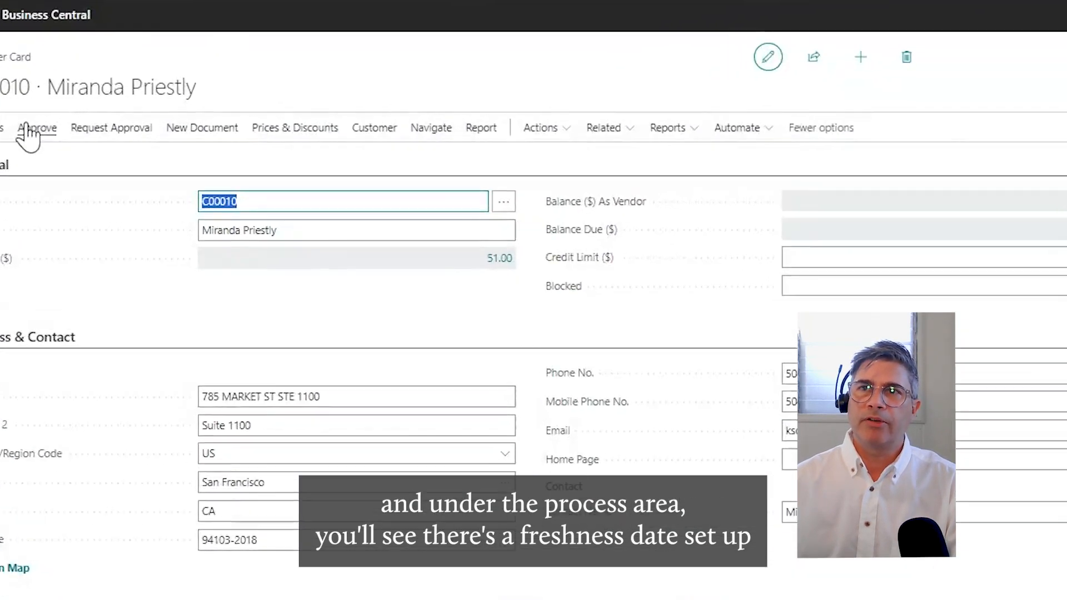
left_click(58, 117)
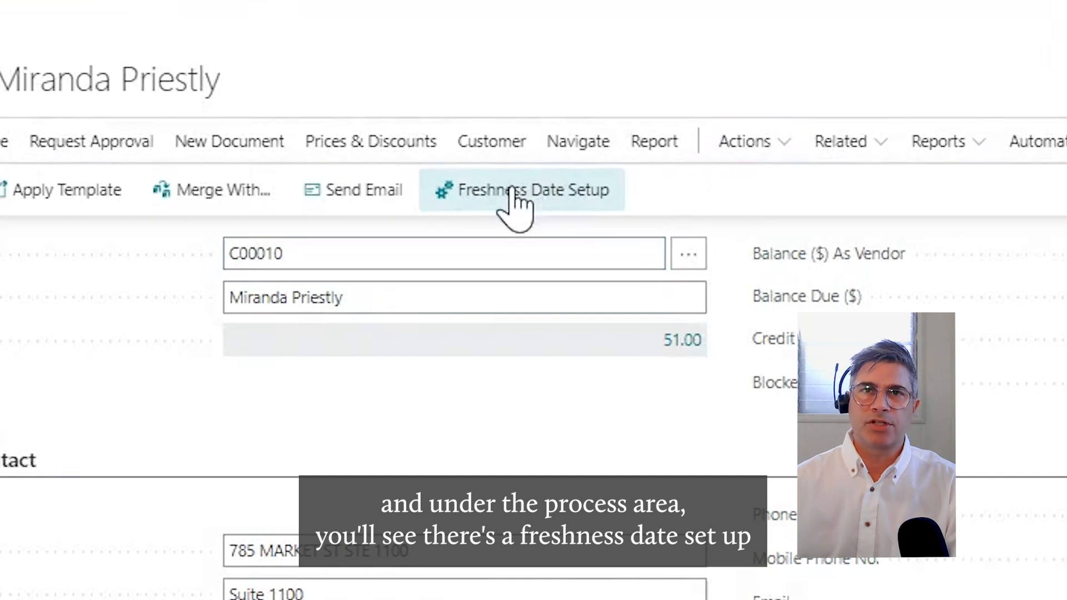
left_click(520, 205)
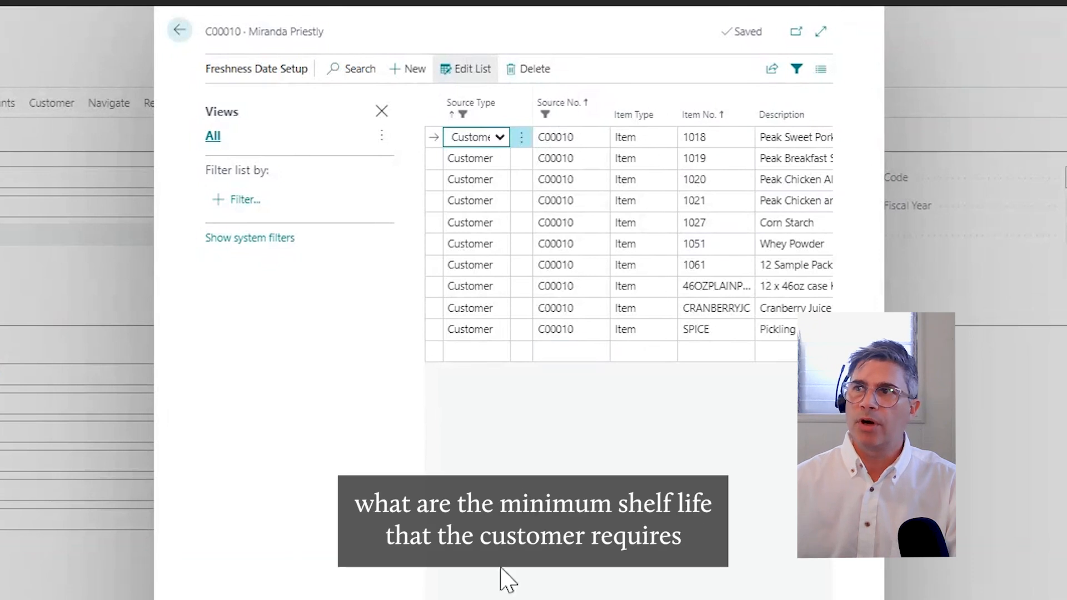
Review the customer's item freshness requirements in the expanded list, including the 46OZPLAINPICKLES line, and return to the customer list
left_click(820, 34)
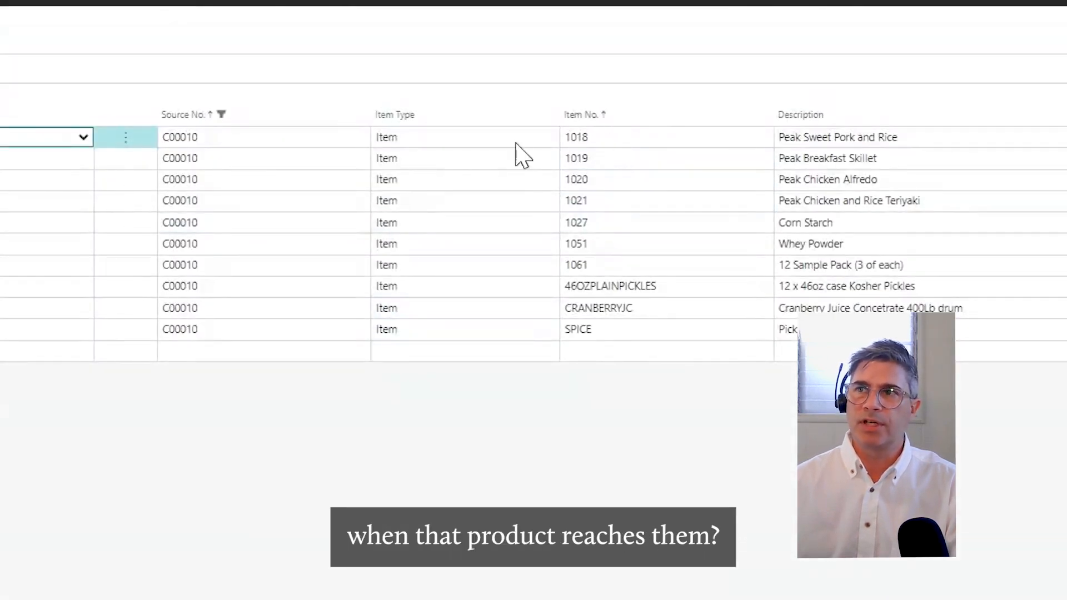
left_click(610, 288)
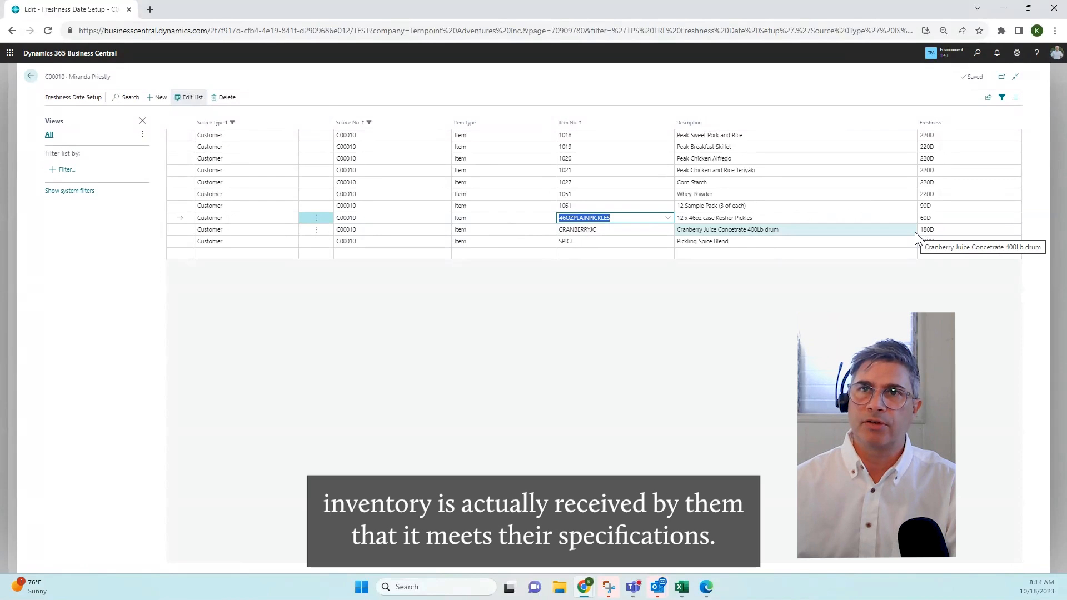
left_click(30, 76)
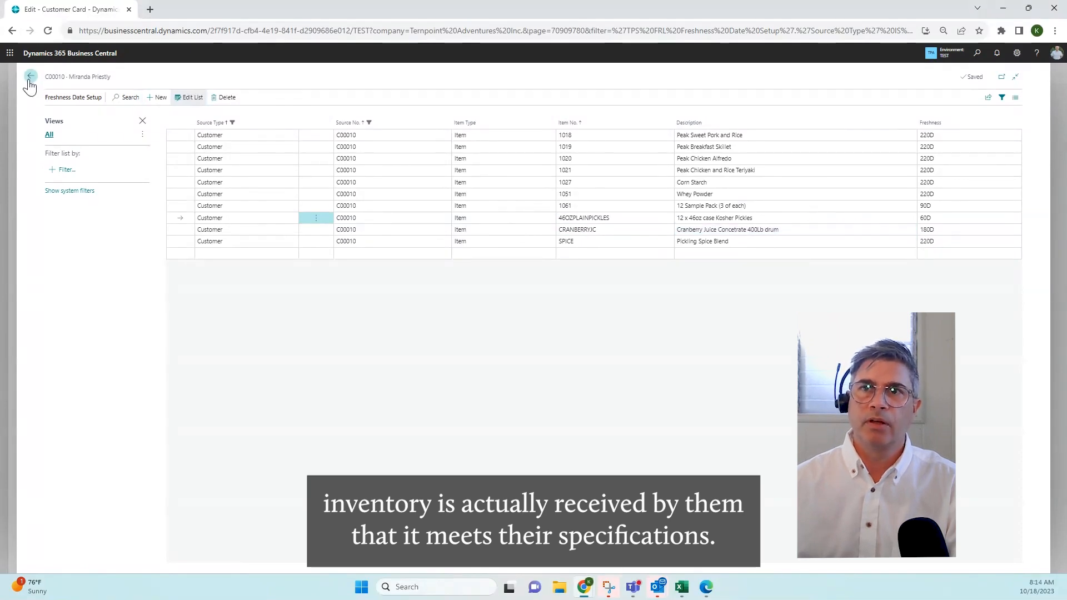
left_click(31, 76)
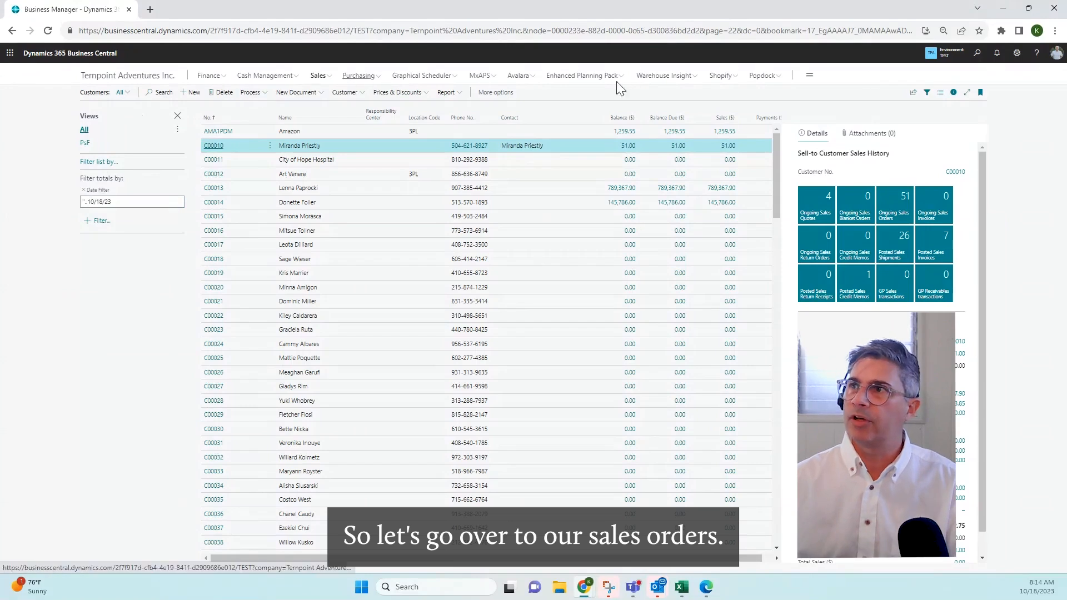
Search for sales orders and open the Sales Orders list
left_click(978, 56)
type("sales")
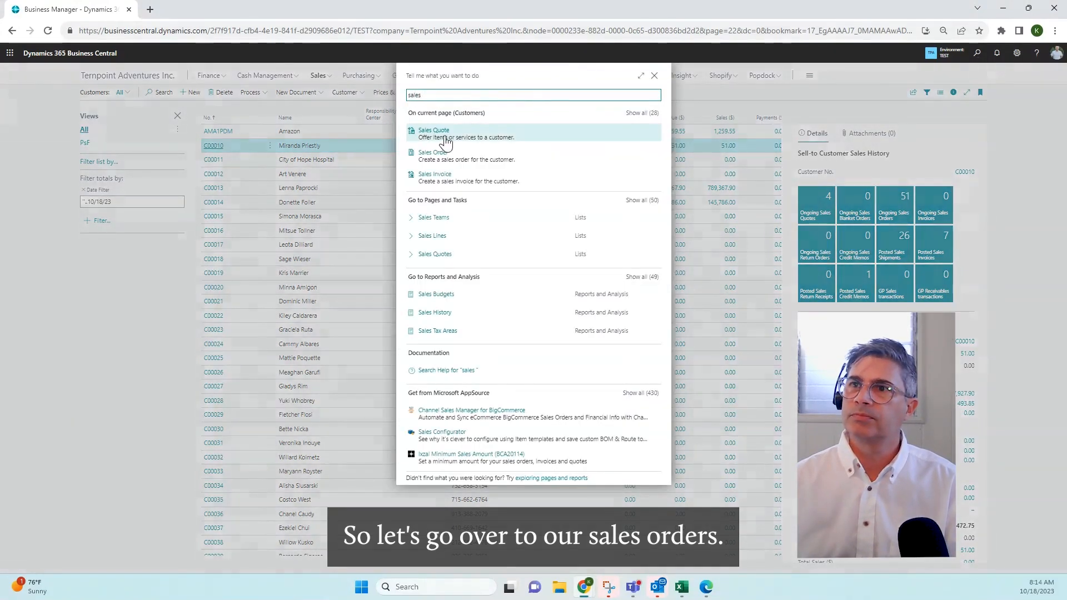
type(" or")
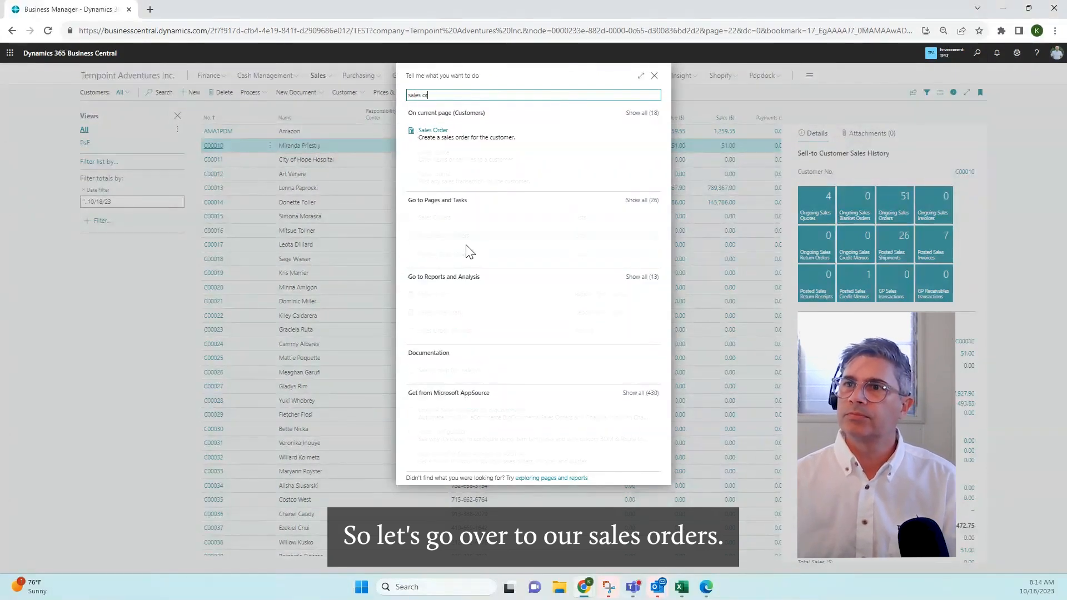
left_click(445, 218)
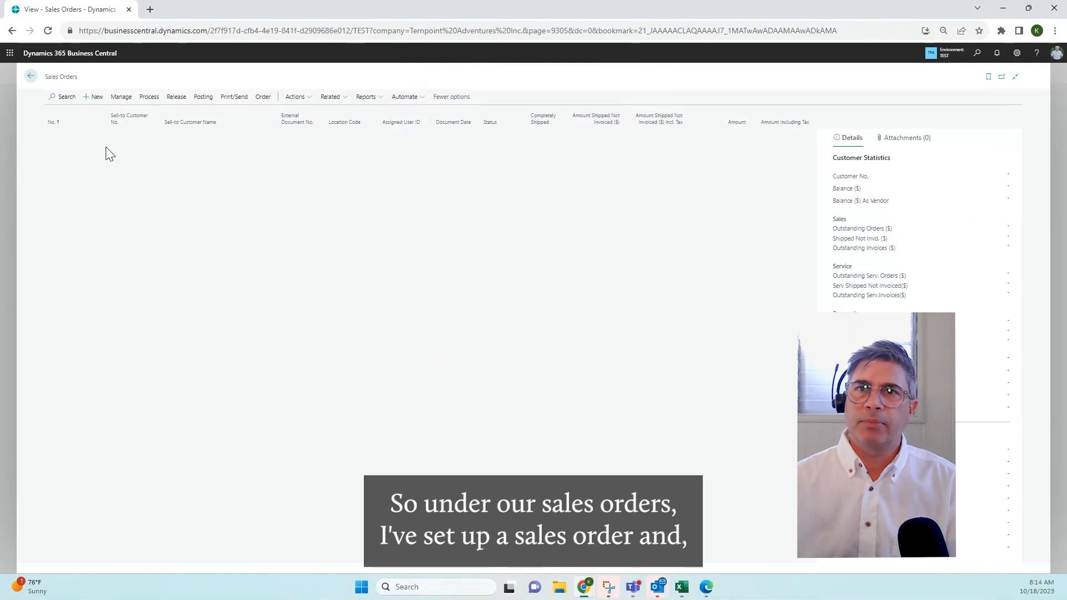
Sort the sales orders by number in descending order and open the first one, for location RN-W-100
left_click(87, 124)
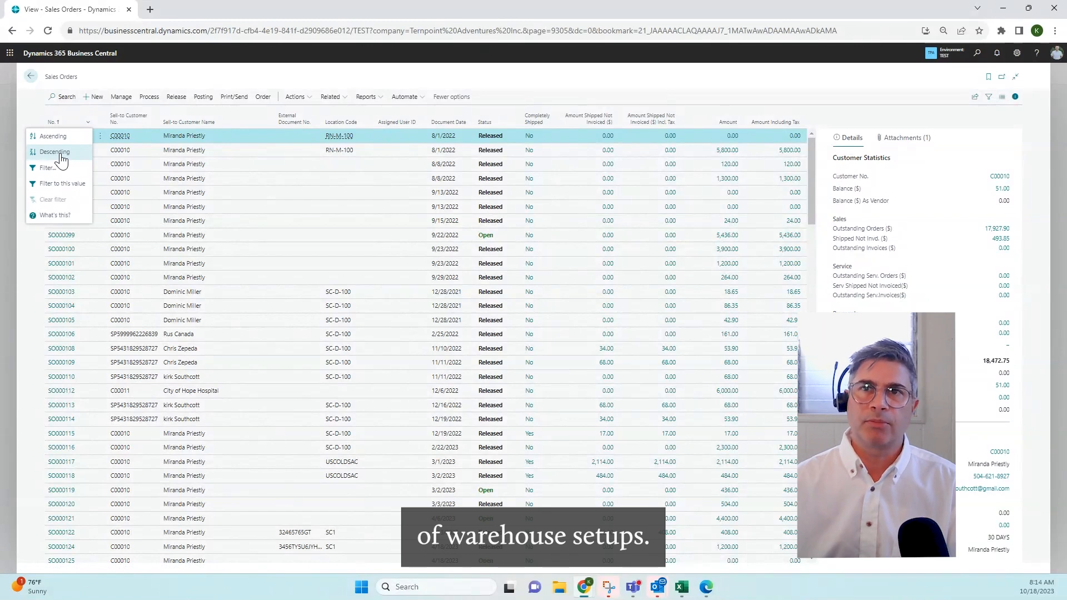
left_click(82, 156)
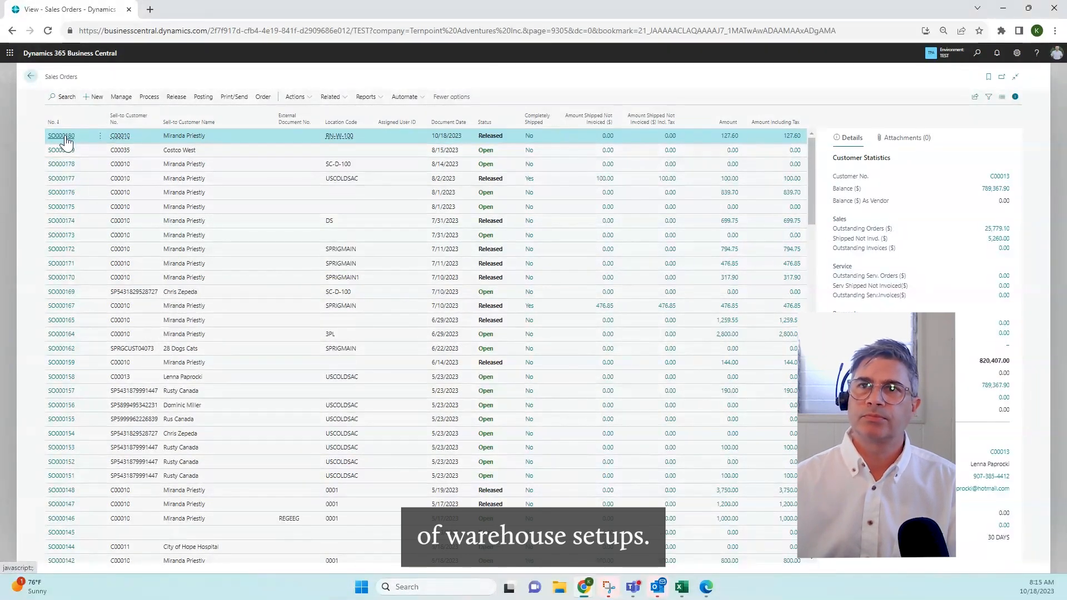
left_click(66, 138)
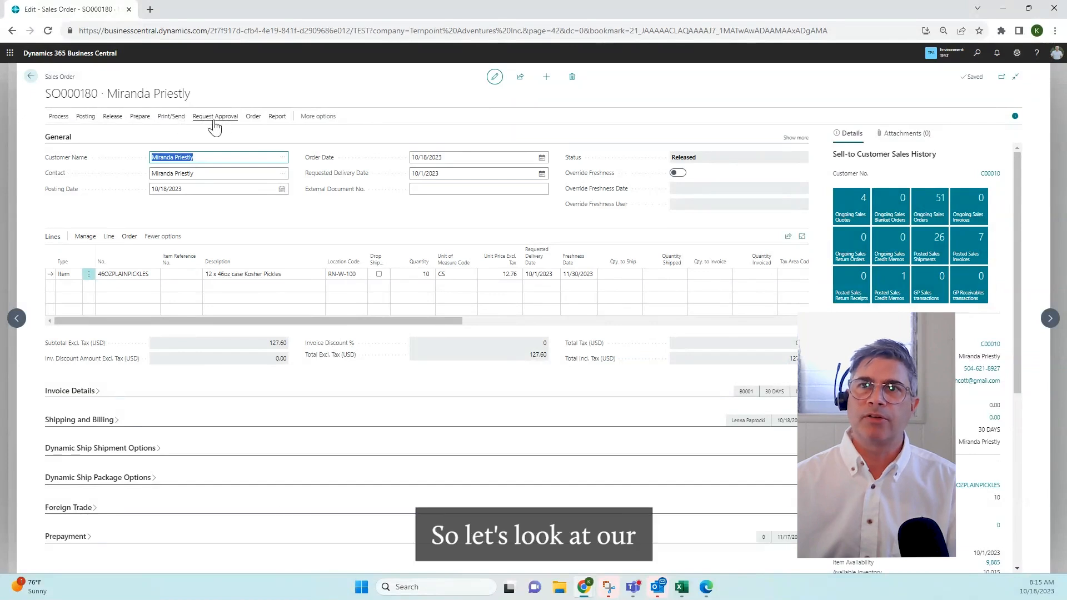
Display the order's related warehouse shipment lines and open the warehouse shipment document for the pickles line
left_click(252, 117)
left_click(318, 116)
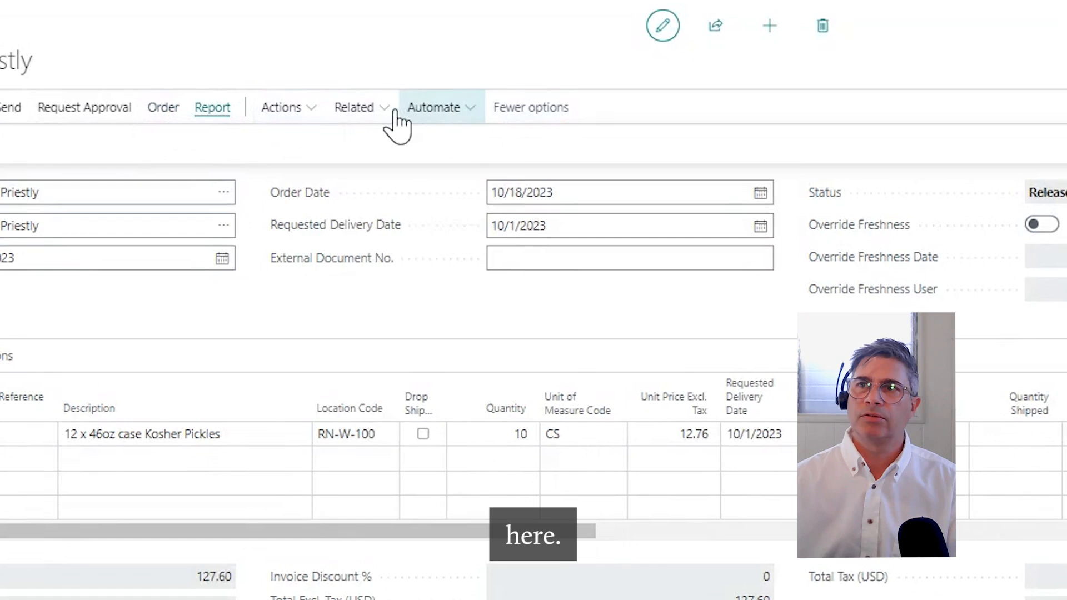
left_click(395, 114)
left_click(384, 111)
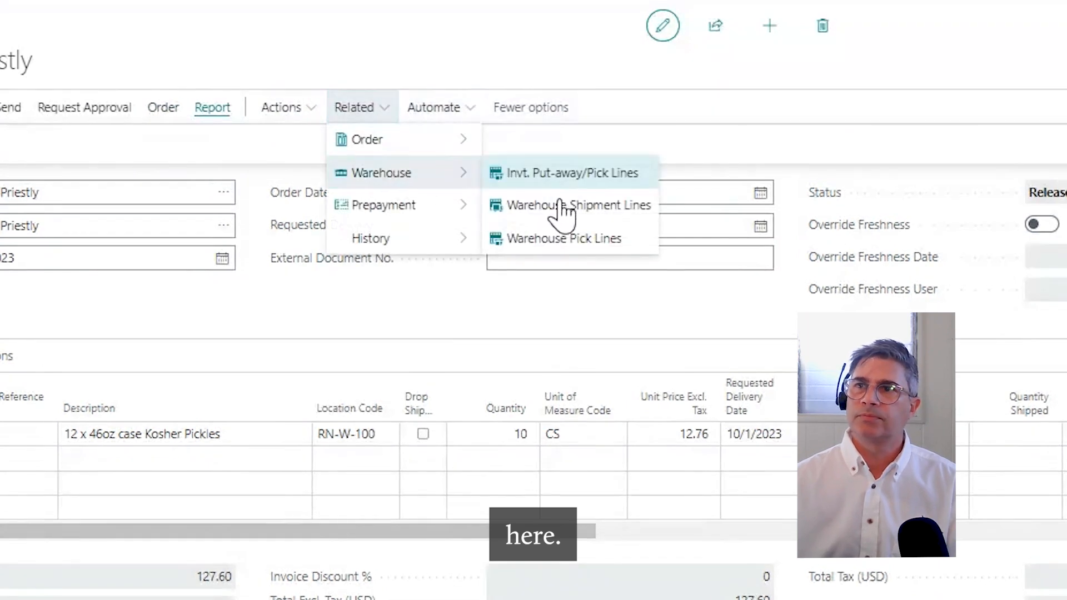
left_click(561, 207)
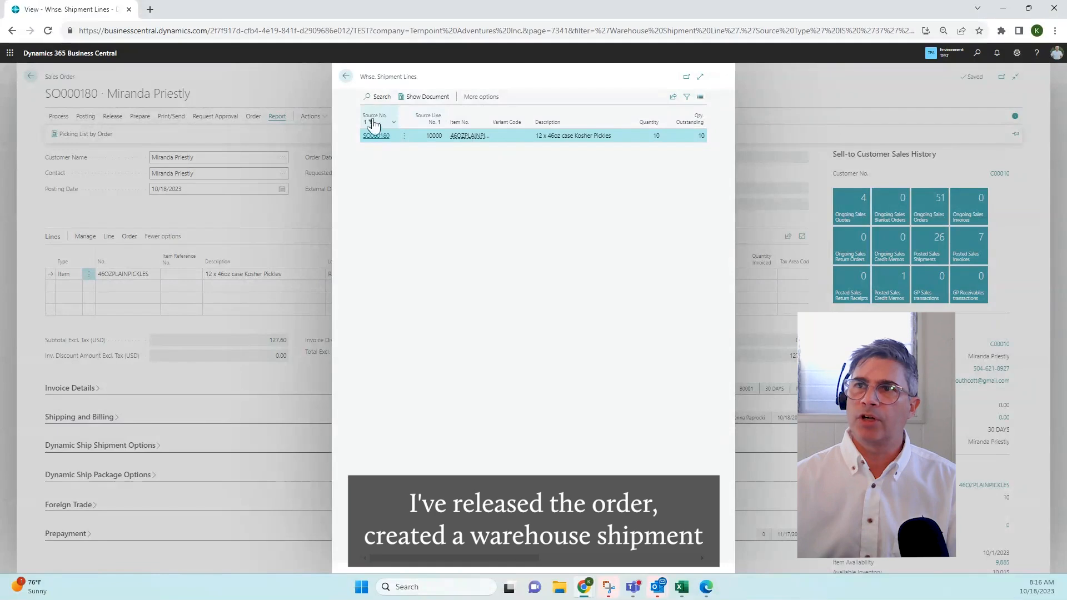
left_click(432, 100)
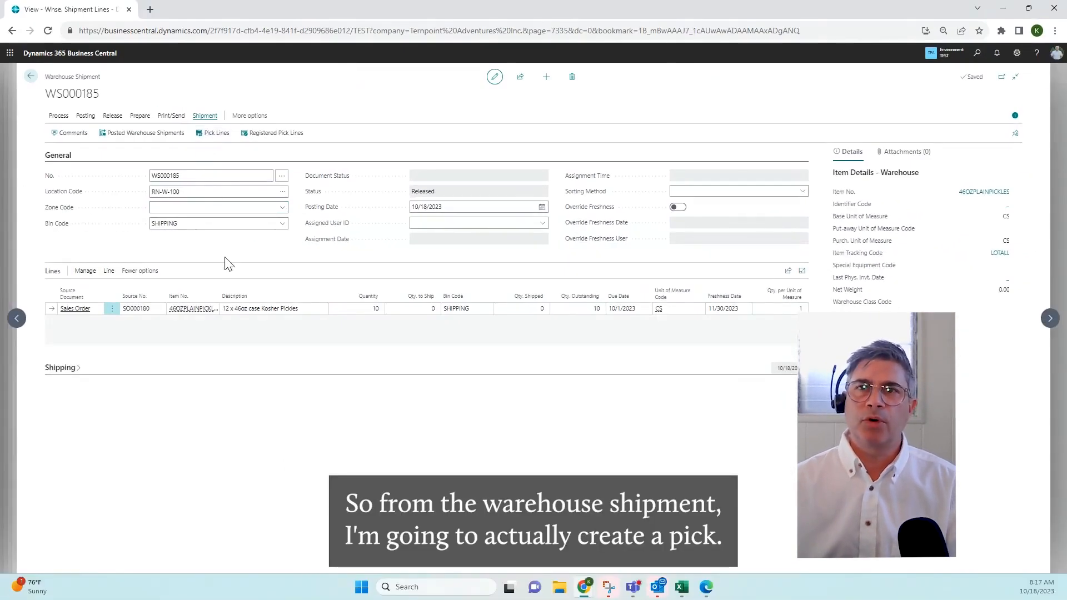
Create a warehouse pick from the shipment with the default options and acknowledge it
left_click(58, 115)
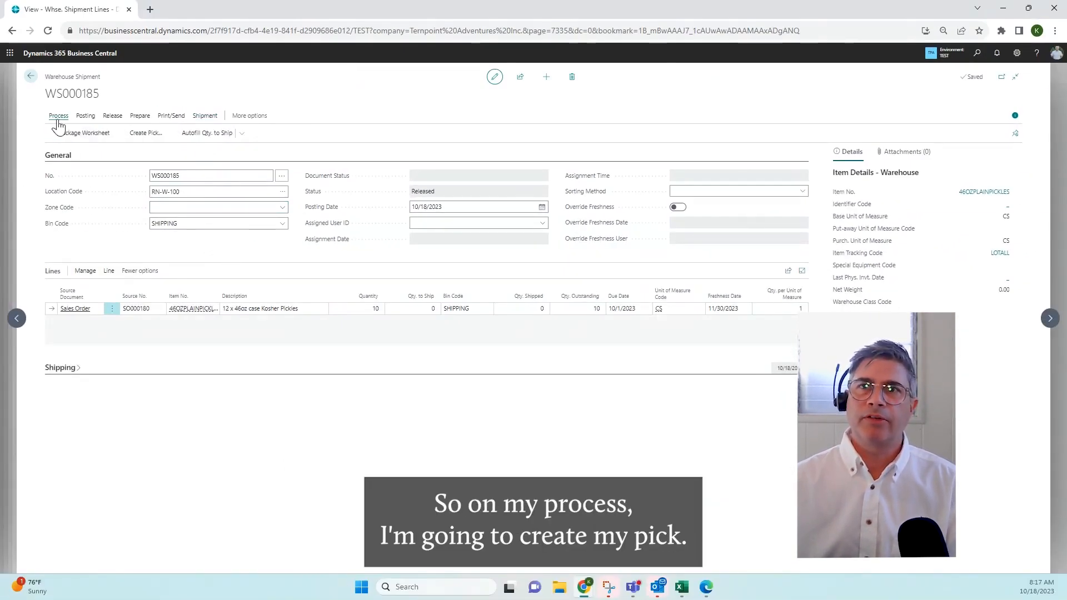
left_click(143, 134)
left_click(592, 402)
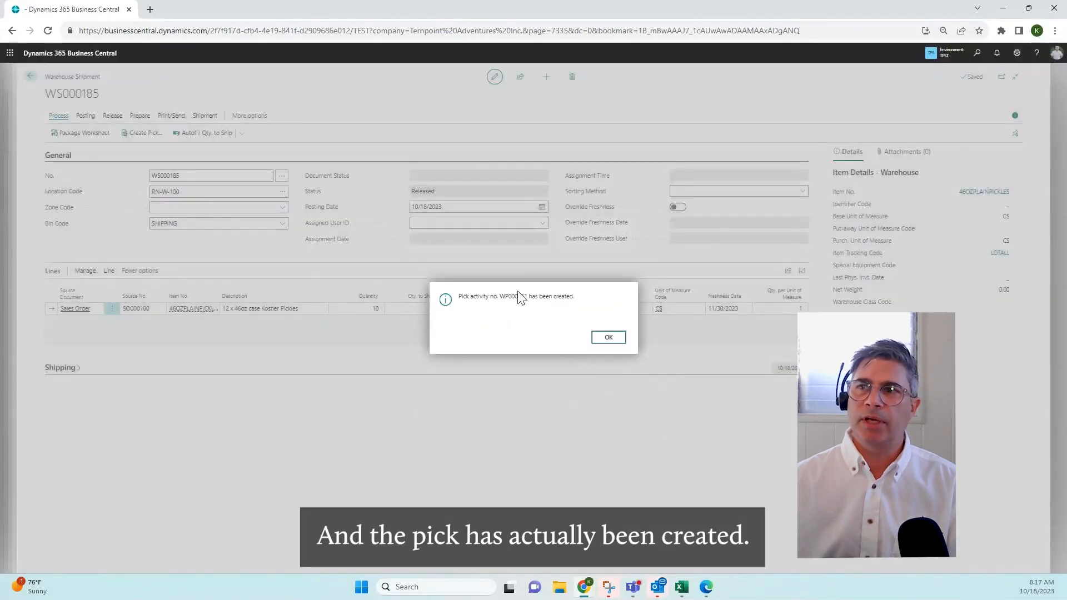
left_click(609, 337)
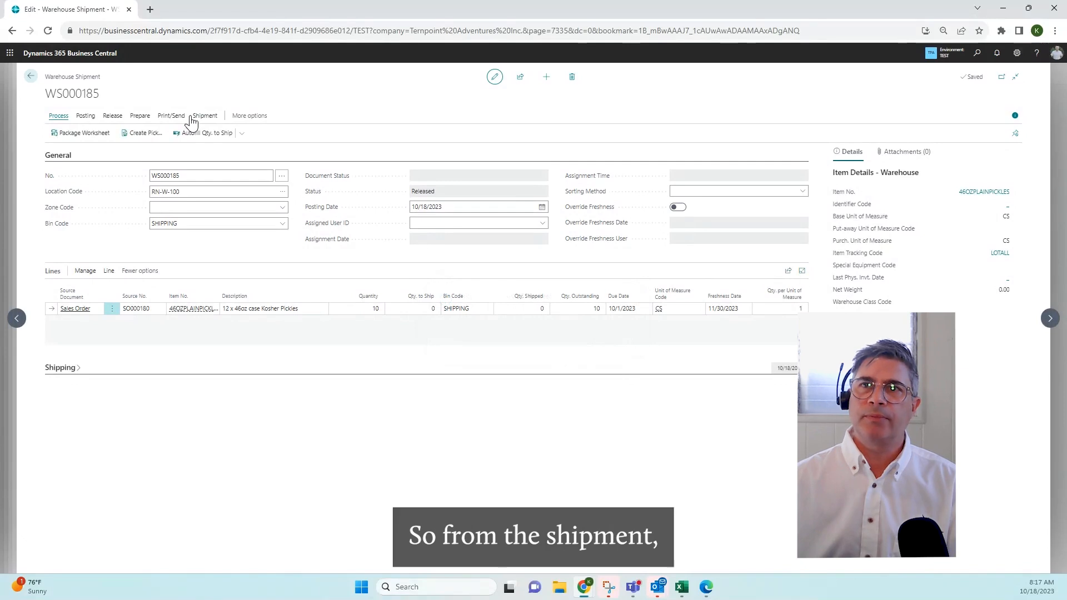
Open the shipment's pick lines and show the warehouse pick document in an enlarged view
left_click(192, 118)
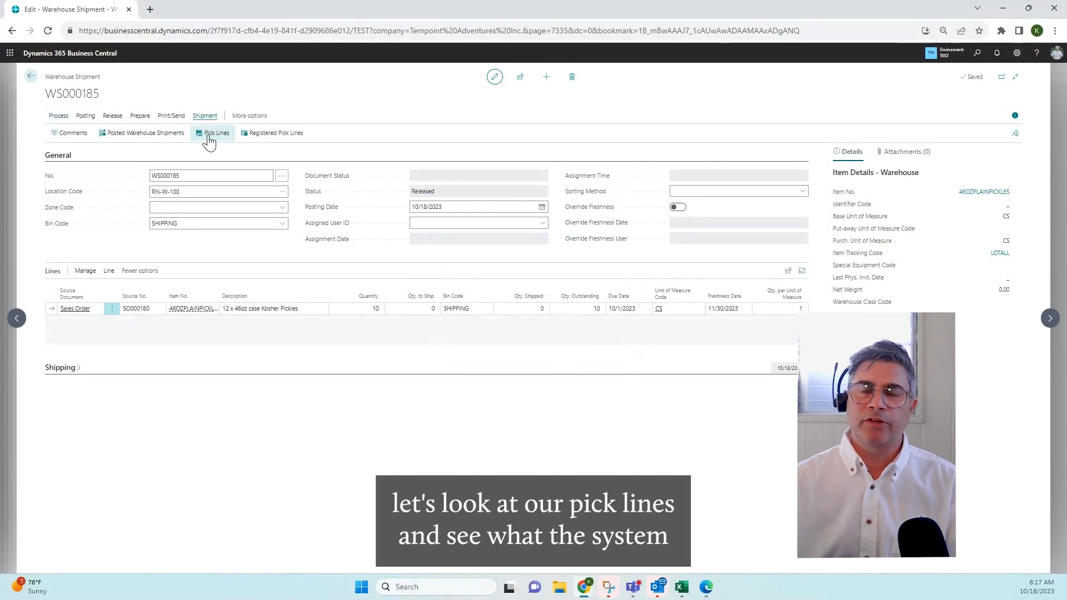
left_click(209, 135)
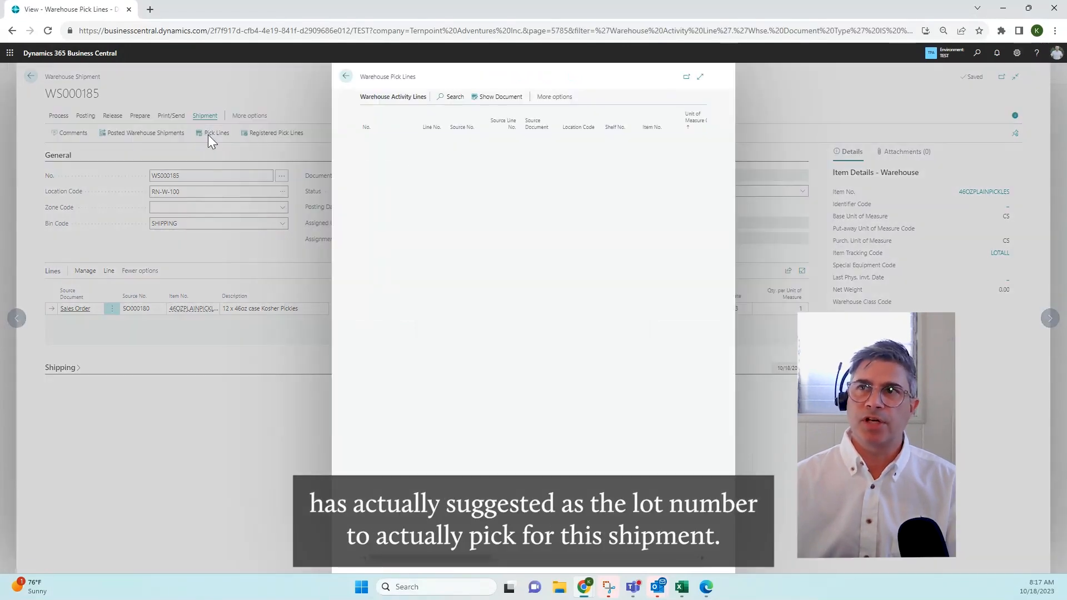
left_click(499, 99)
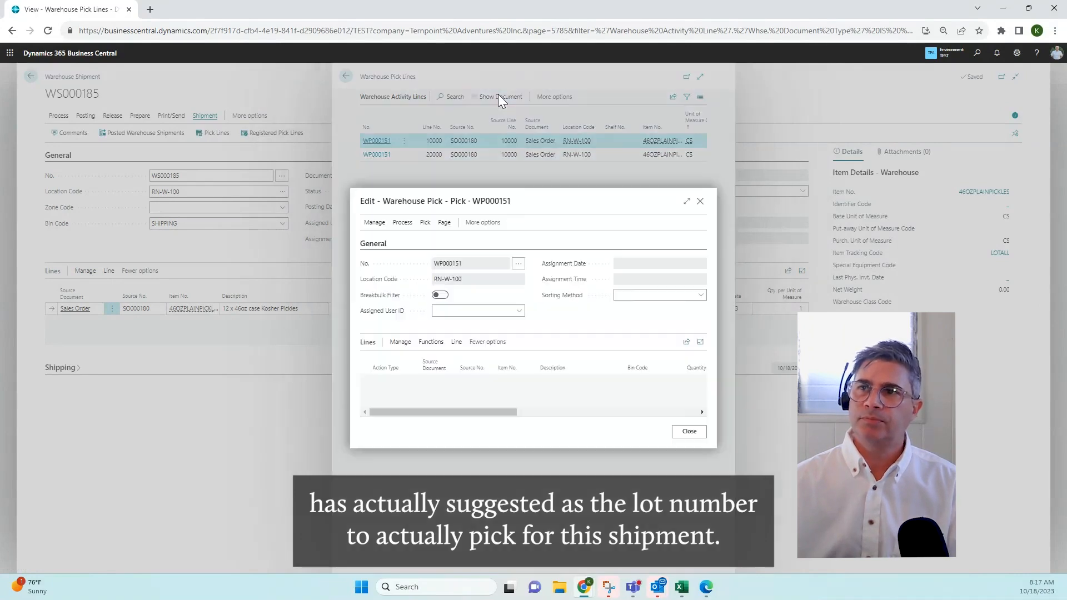
left_click(687, 201)
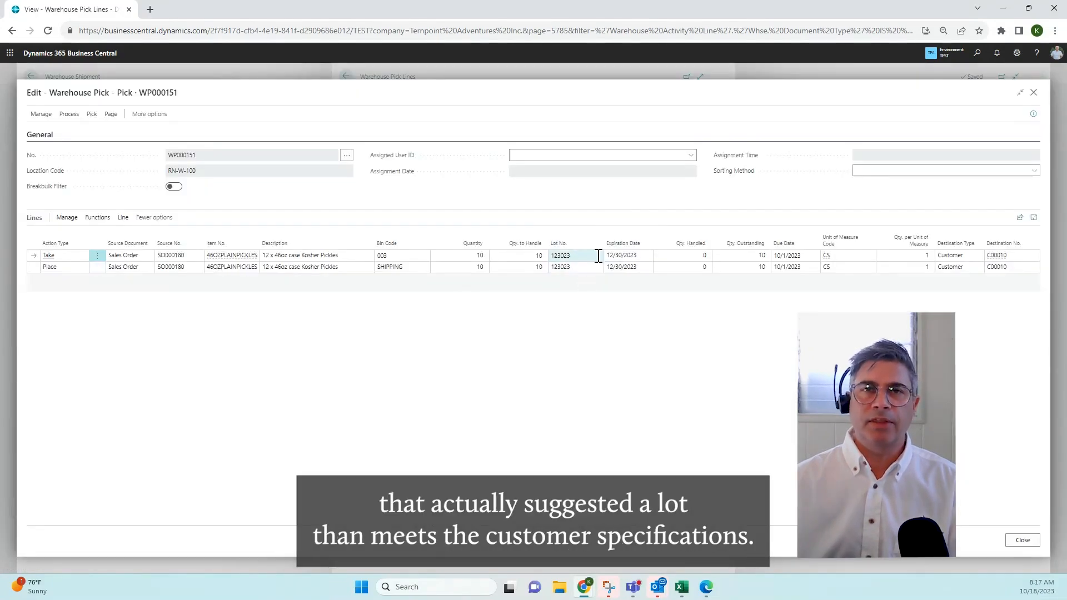
Check the suggested lot on the Take and Place lines and look up the available lots for the Take line
left_click(629, 256)
left_click(595, 271)
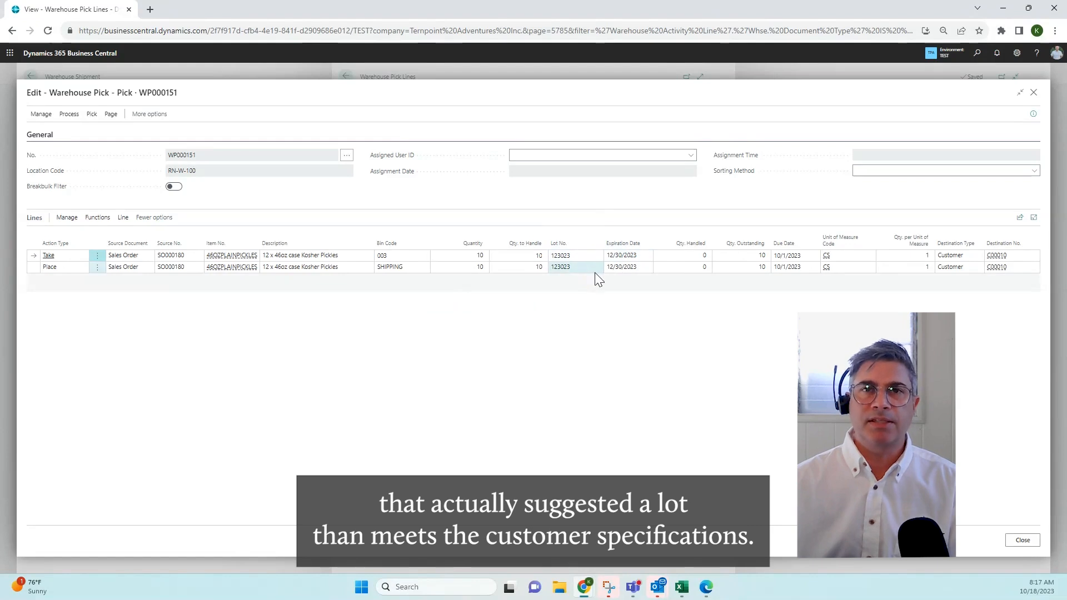
left_click(587, 255)
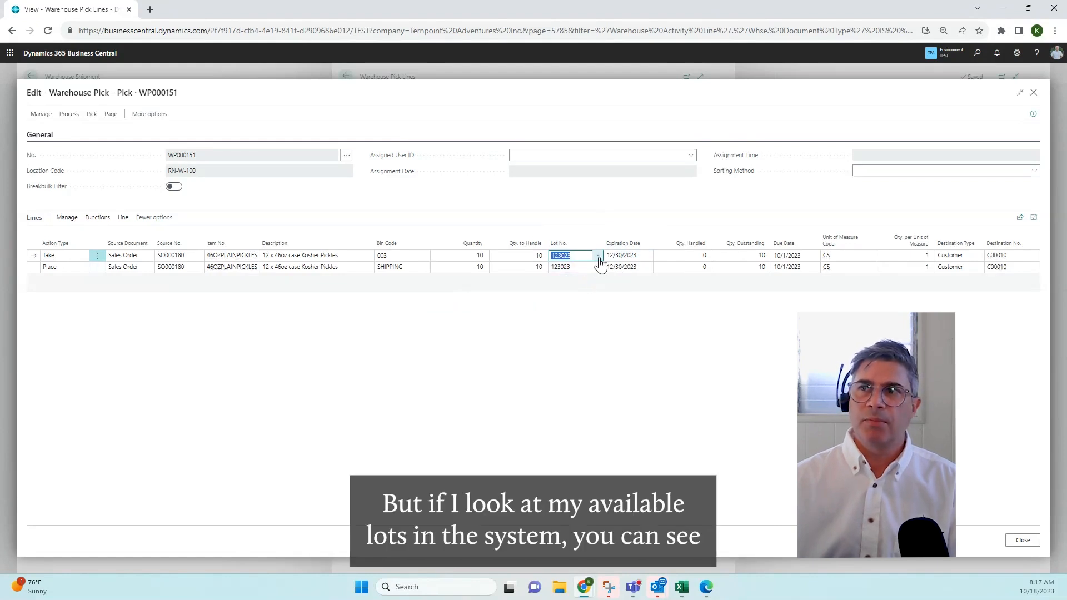
left_click(599, 257)
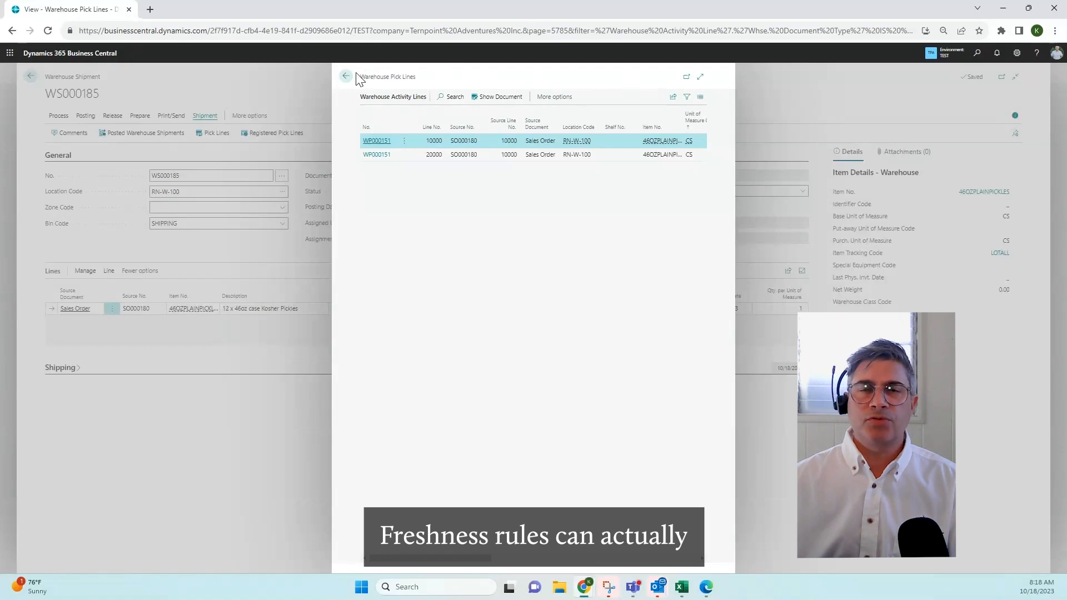
Close the warehouse pick, shipment and sales order pages to return to the Sales Orders list
left_click(346, 76)
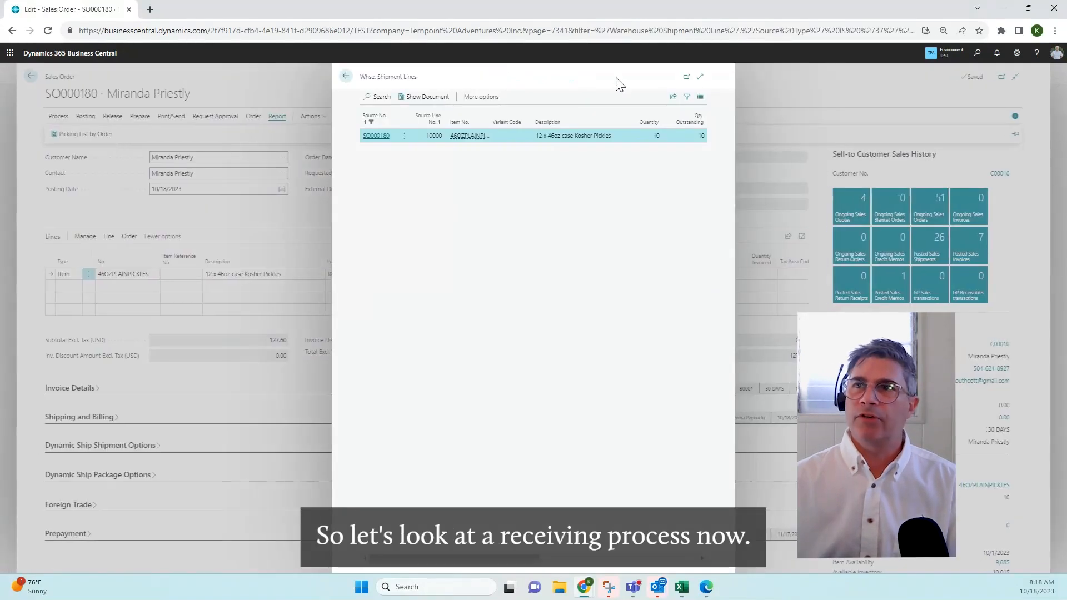
left_click(345, 78)
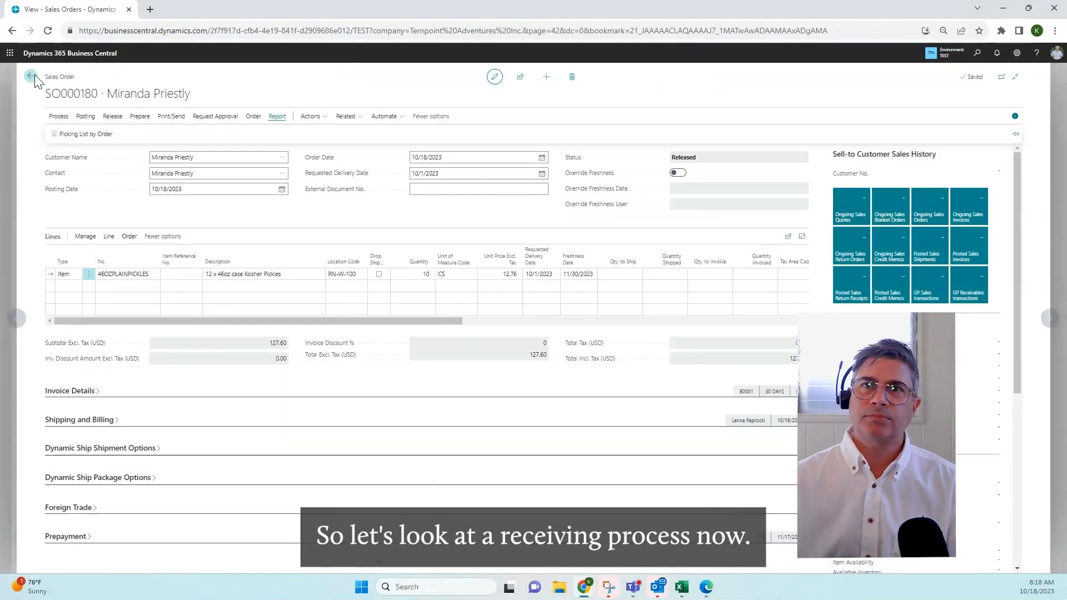
left_click(32, 78)
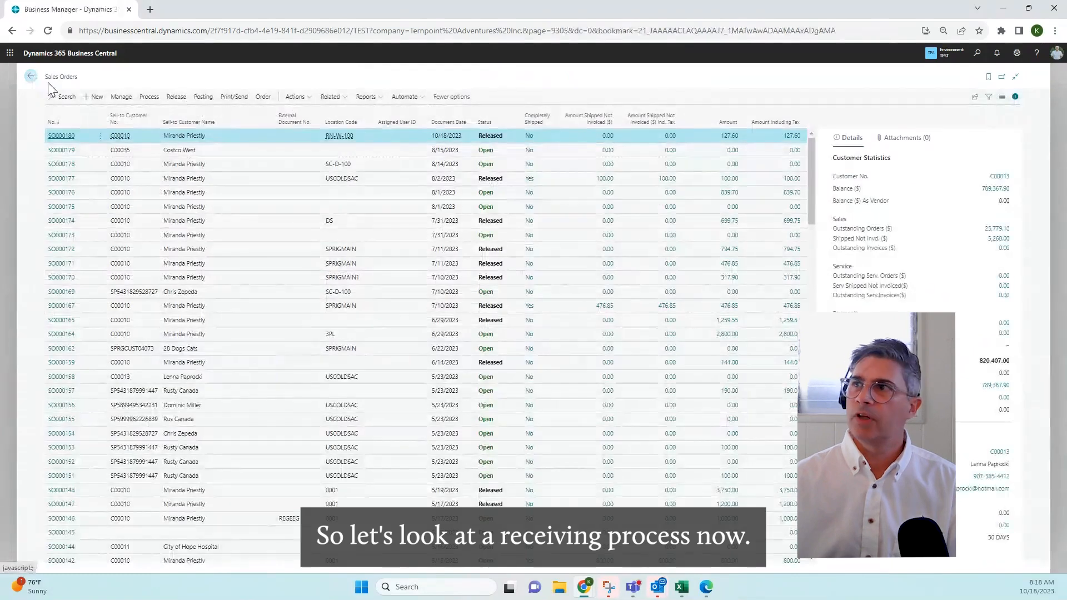
Search for and open the Purchase Orders list and sort it by number in descending order
left_click(978, 56)
type("purcha")
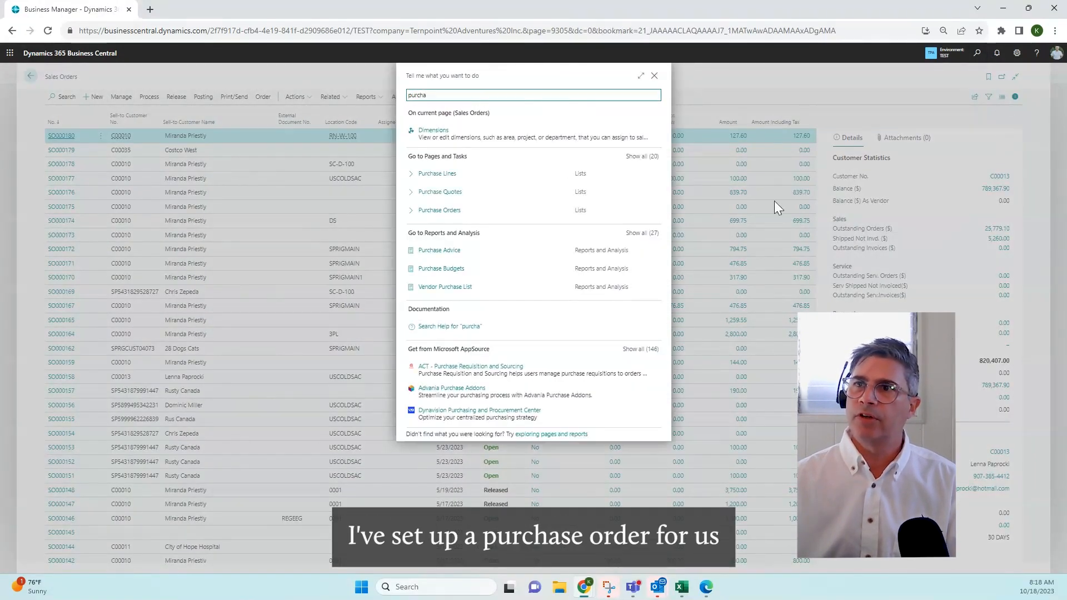
left_click(448, 211)
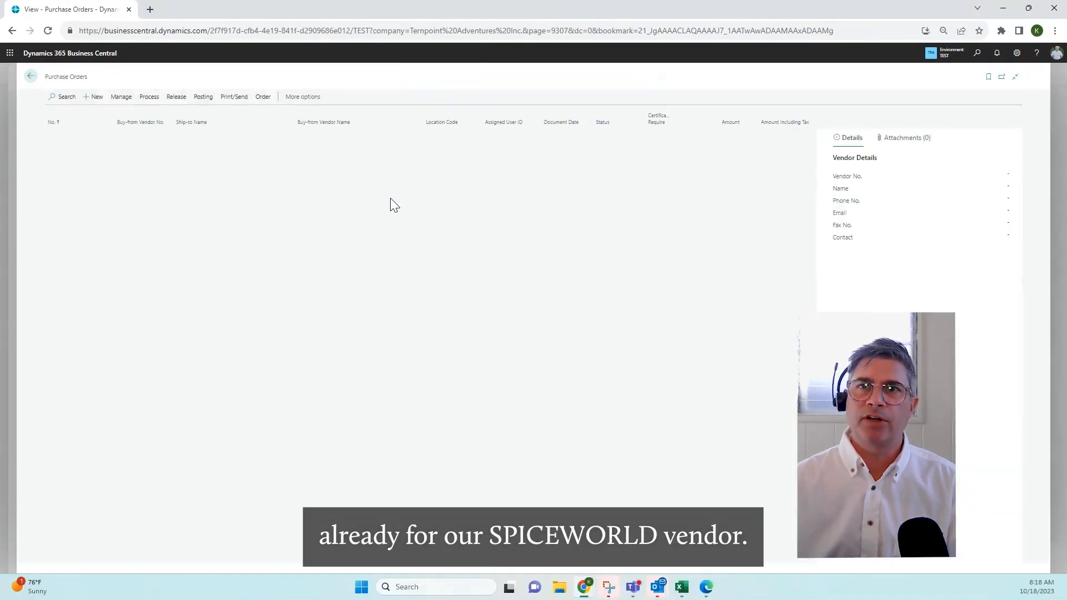
left_click(93, 123)
left_click(80, 153)
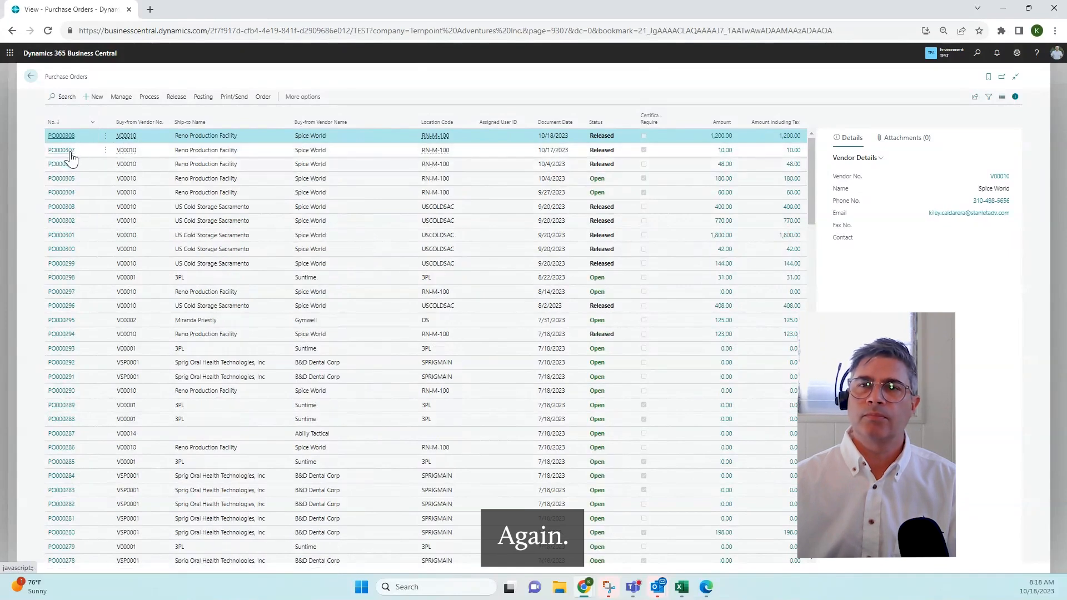
Open the Spice World purchase order dated 10/18/2023 and check the lot and expiration date in the Parmesan Cheese line's item tracking
left_click(71, 155)
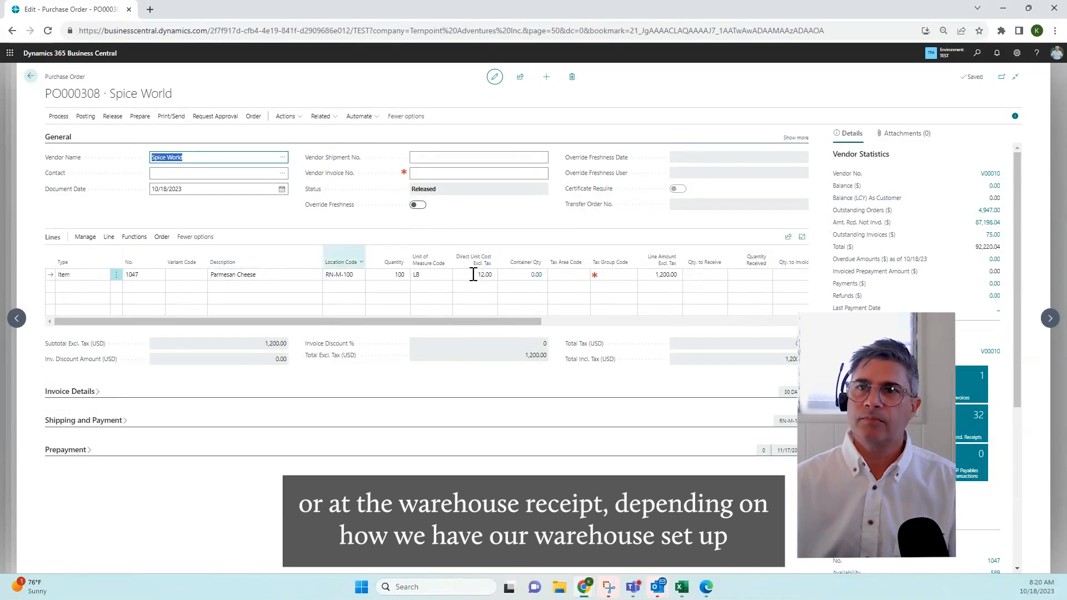
left_click(109, 237)
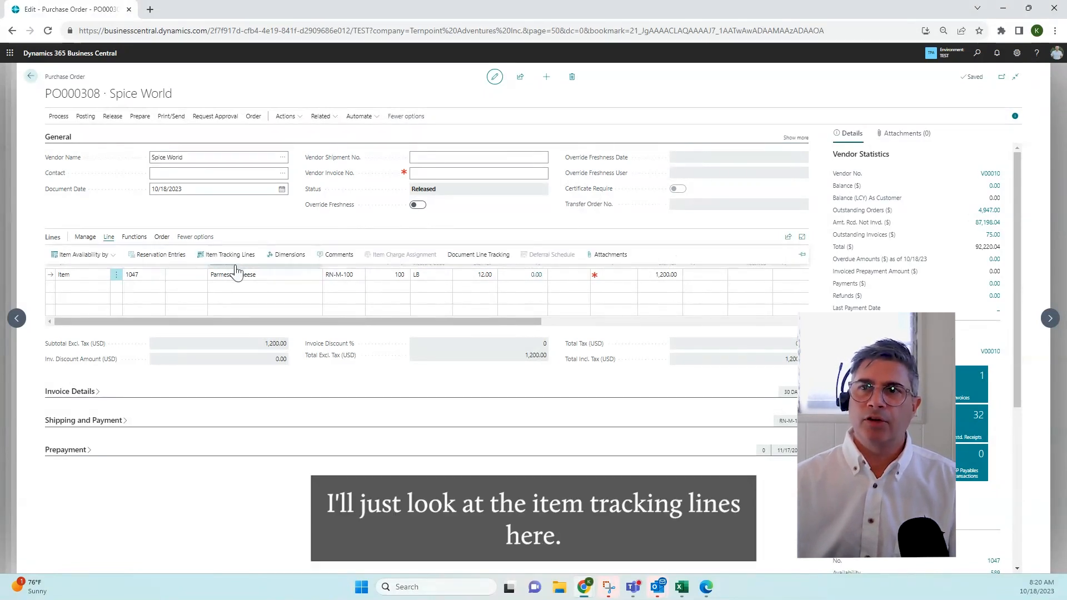
left_click(247, 256)
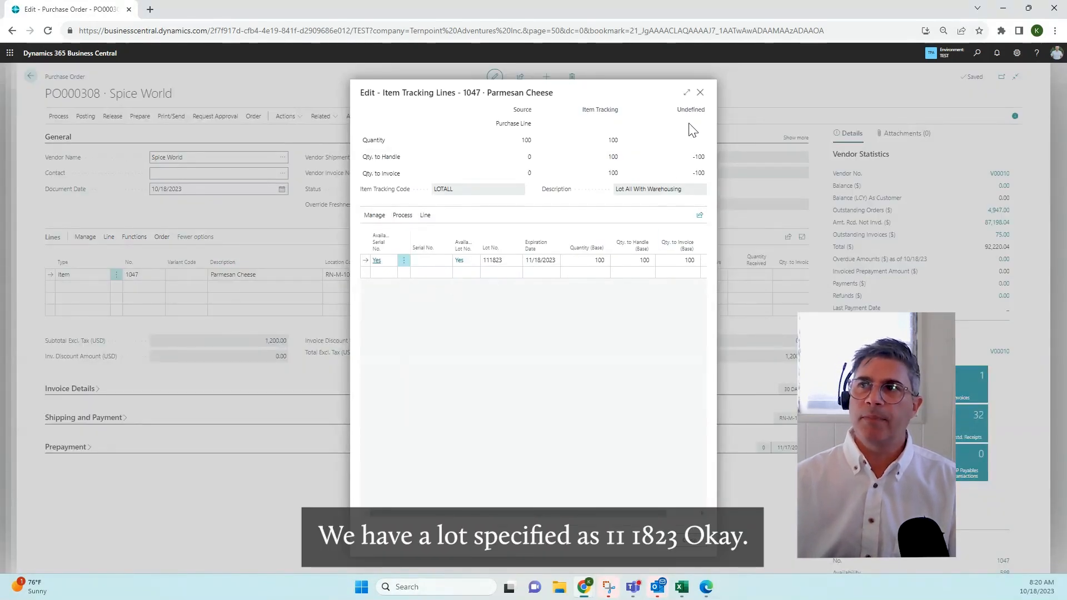
left_click(701, 93)
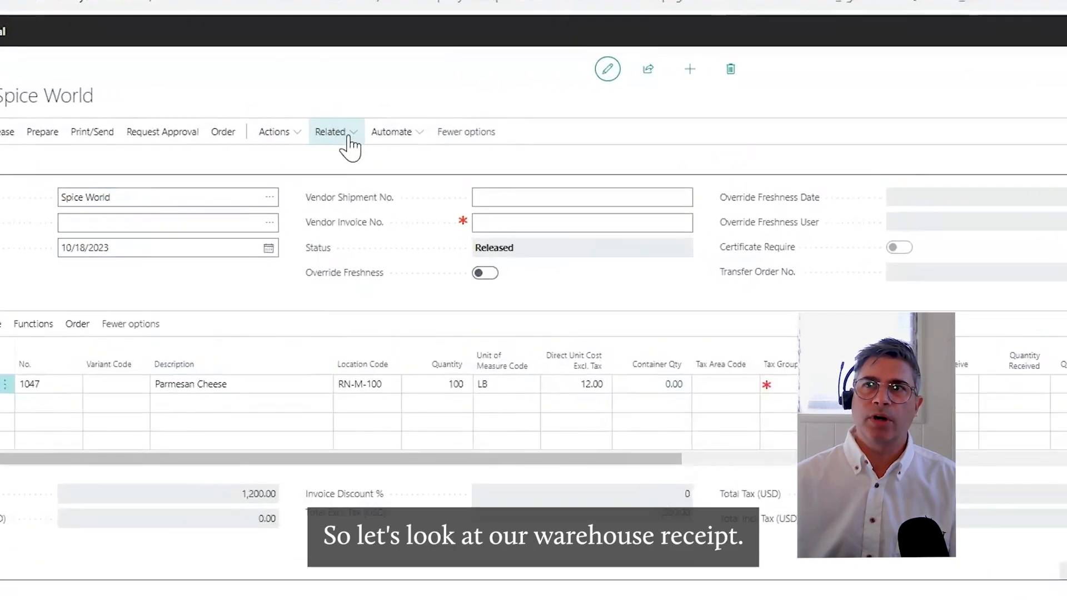
Look up the purchase order's related warehouse receipt lines and open the warehouse receipt document for Parmesan Cheese
left_click(323, 116)
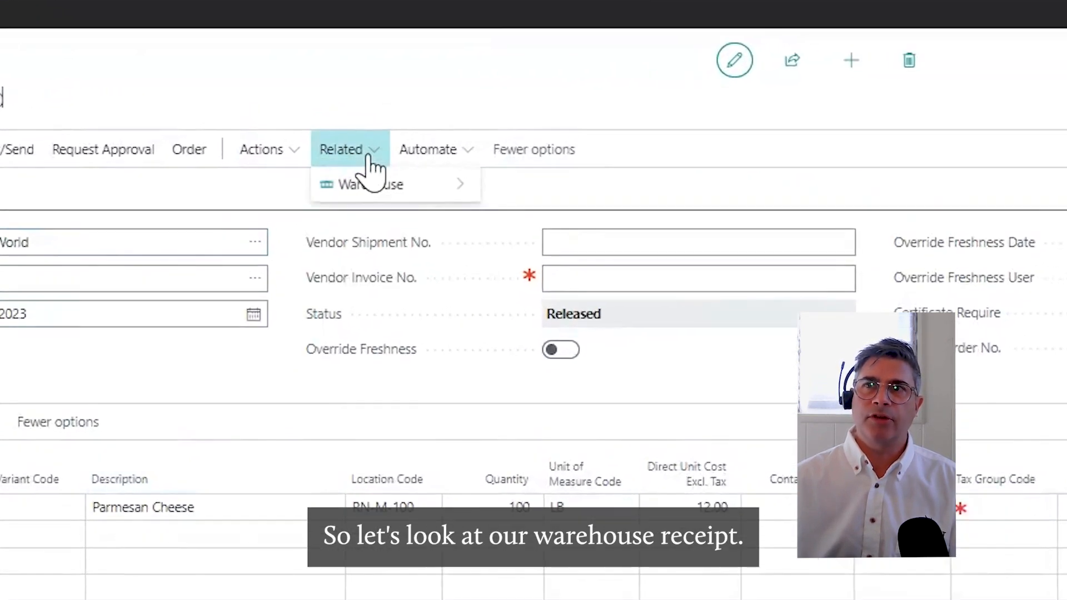
mouse_move(484, 189)
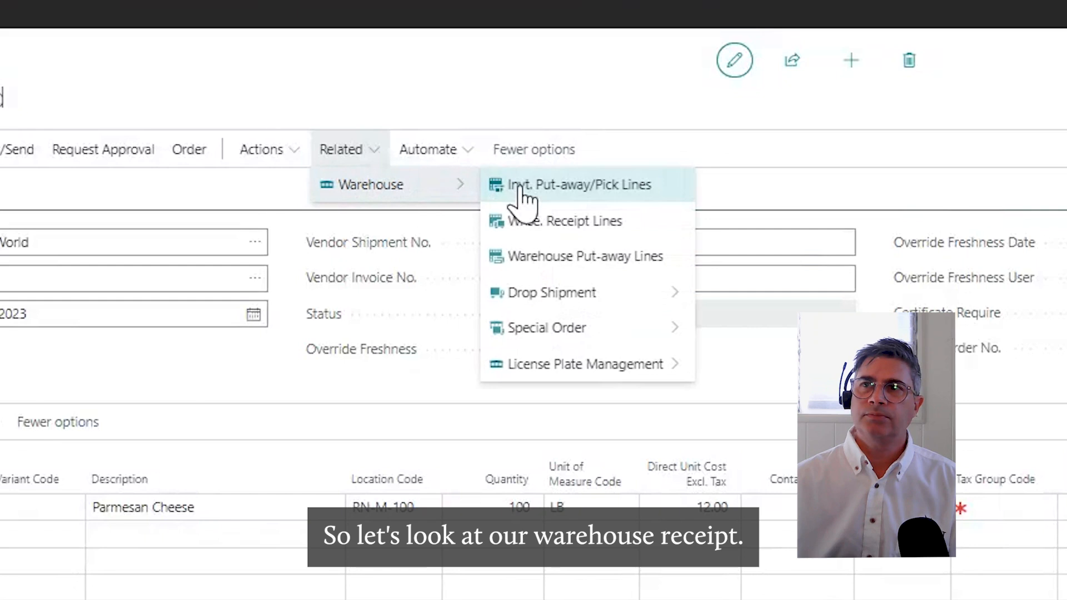
left_click(548, 223)
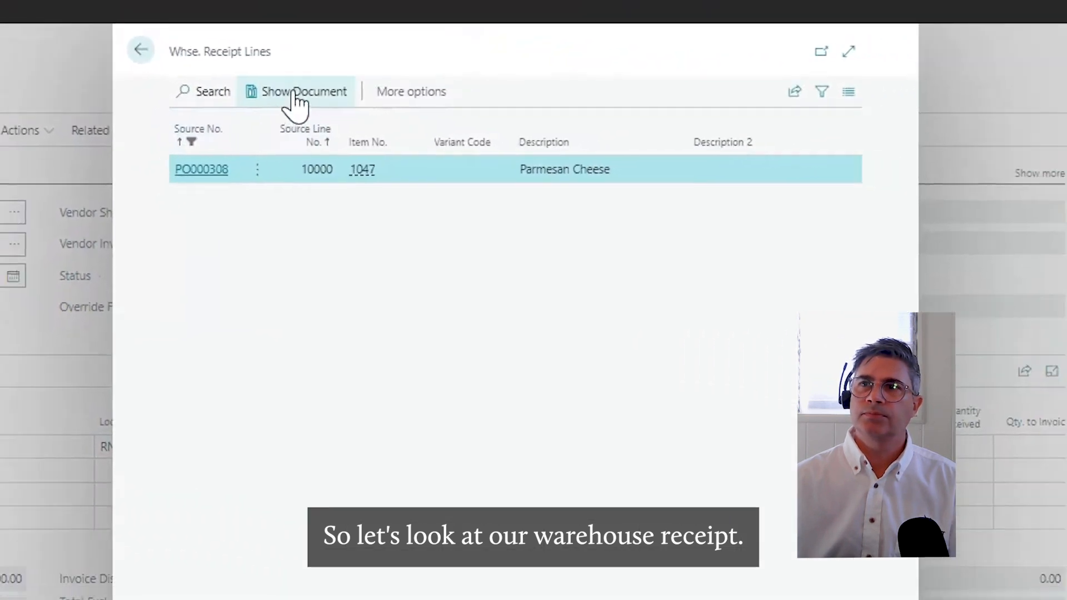
left_click(295, 93)
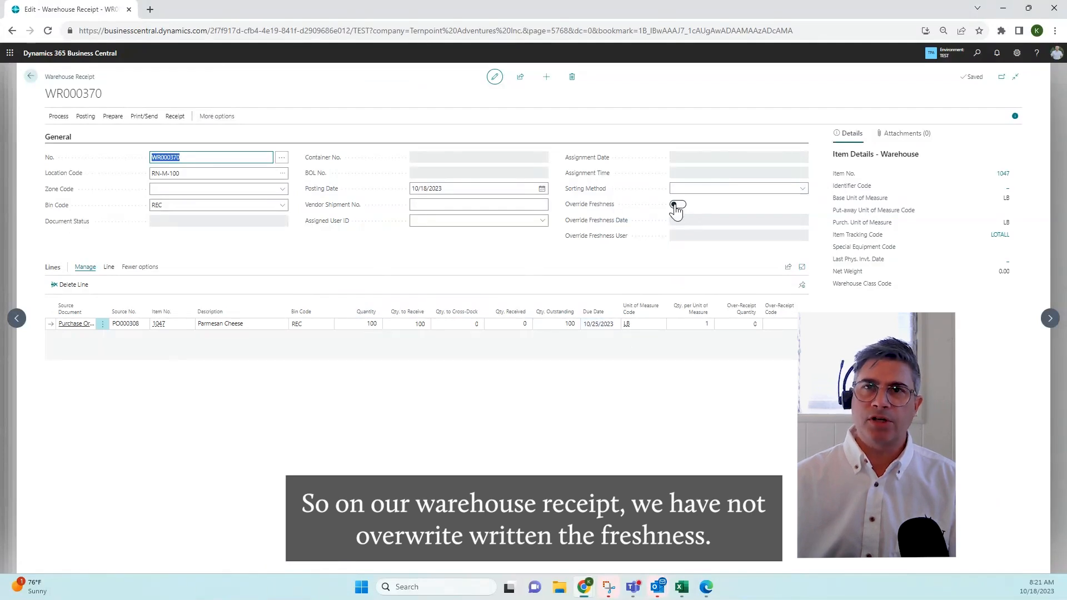
Try to post the warehouse receipt for the Parmesan Cheese line and dismiss the resulting message window
left_click(87, 119)
left_click(68, 135)
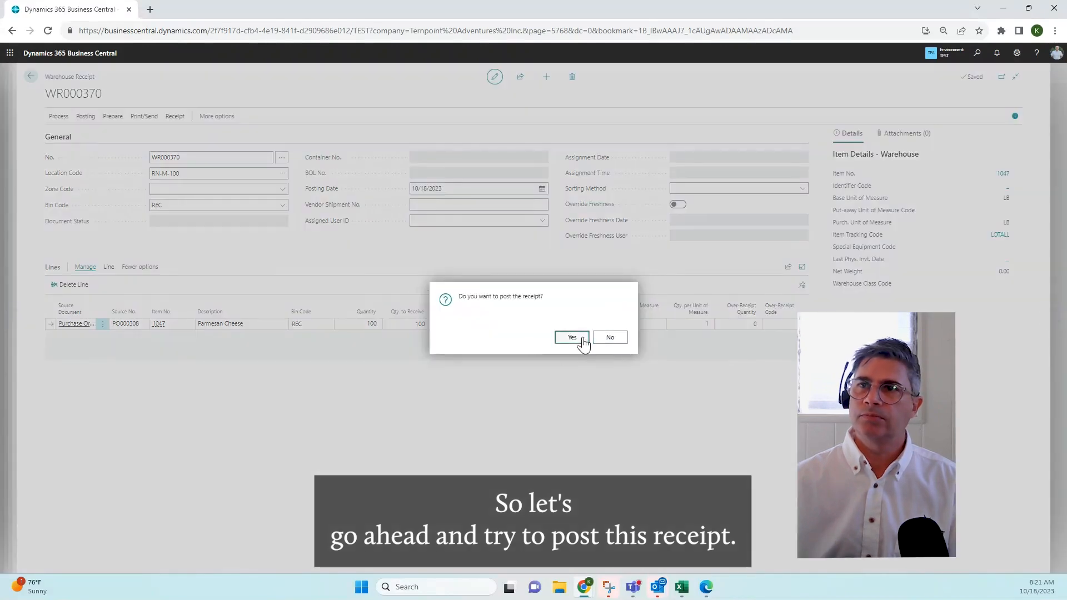
left_click(582, 339)
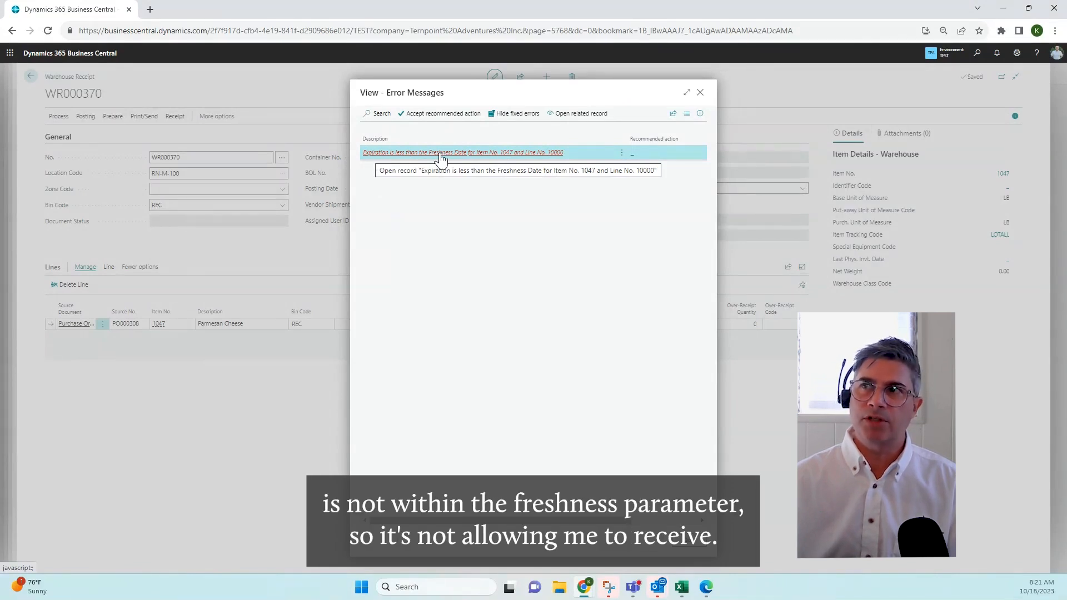
left_click(700, 93)
Try to enable Override Freshness on the warehouse receipt and switch it back off
left_click(678, 204)
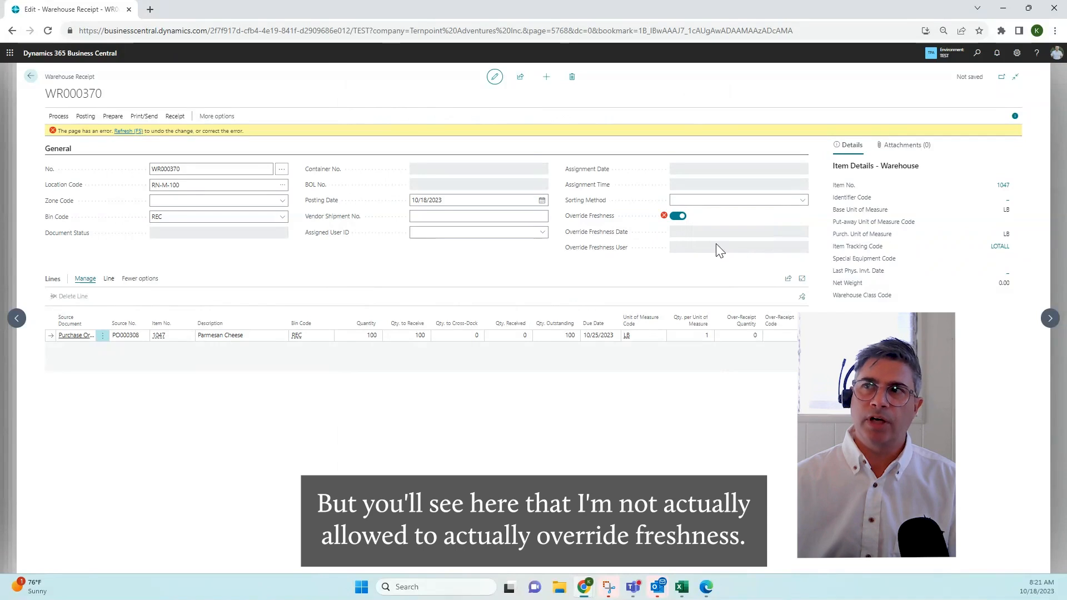
left_click(678, 217)
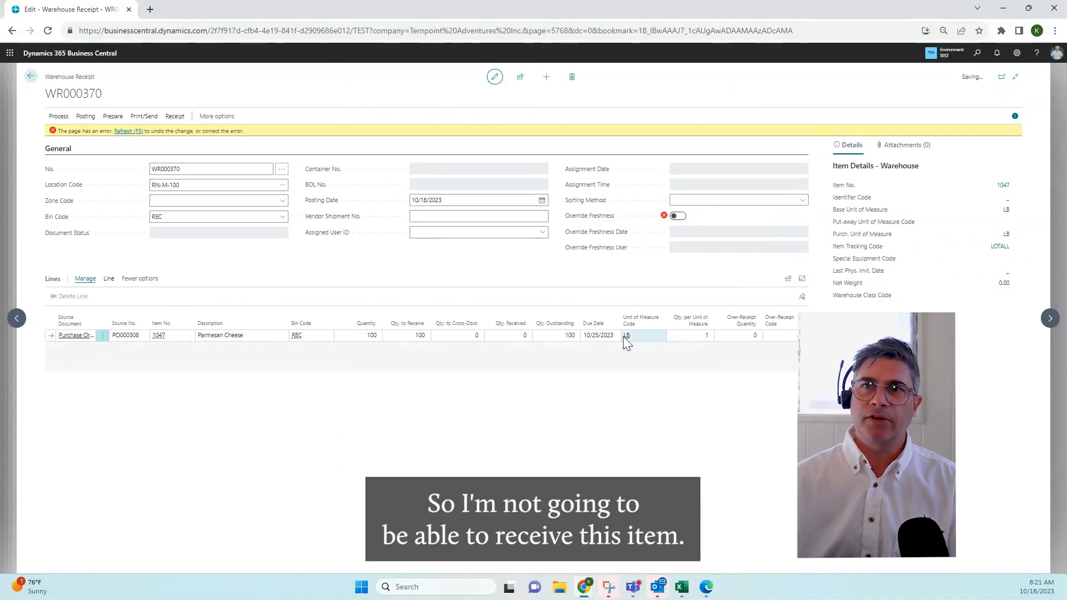